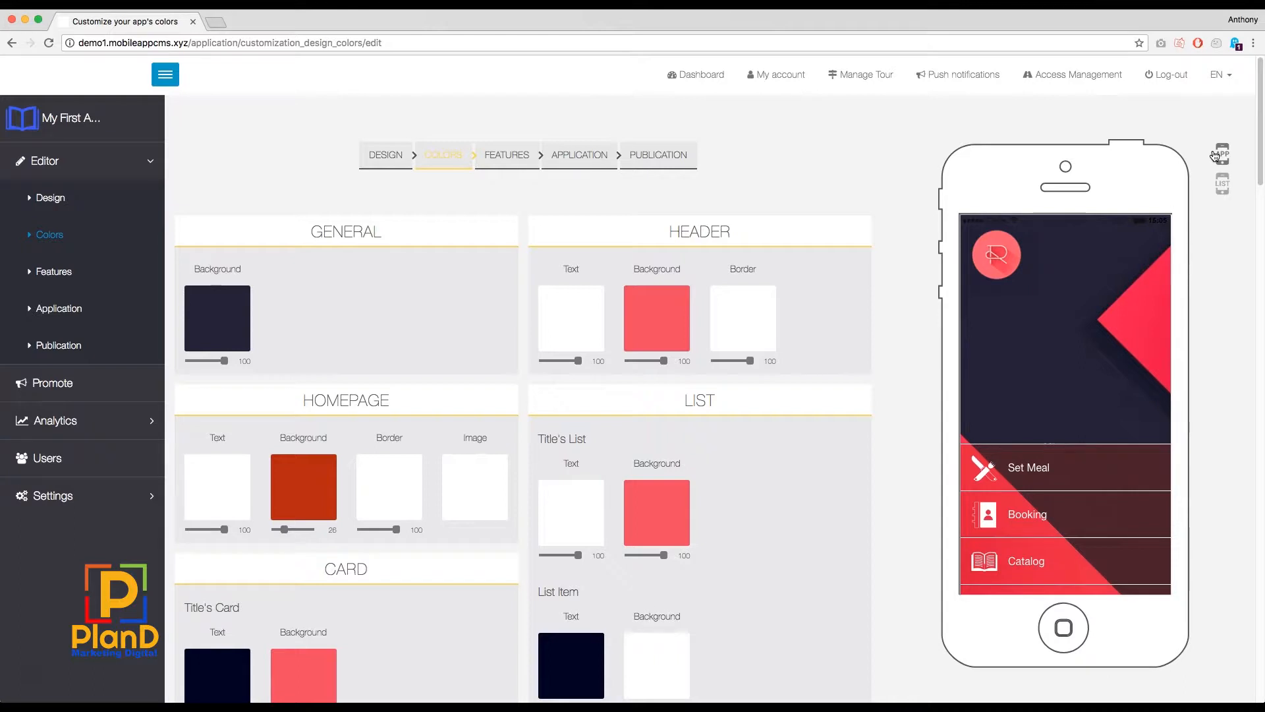
Step: Switch the phone preview to the component list and back to the app
click(1222, 184)
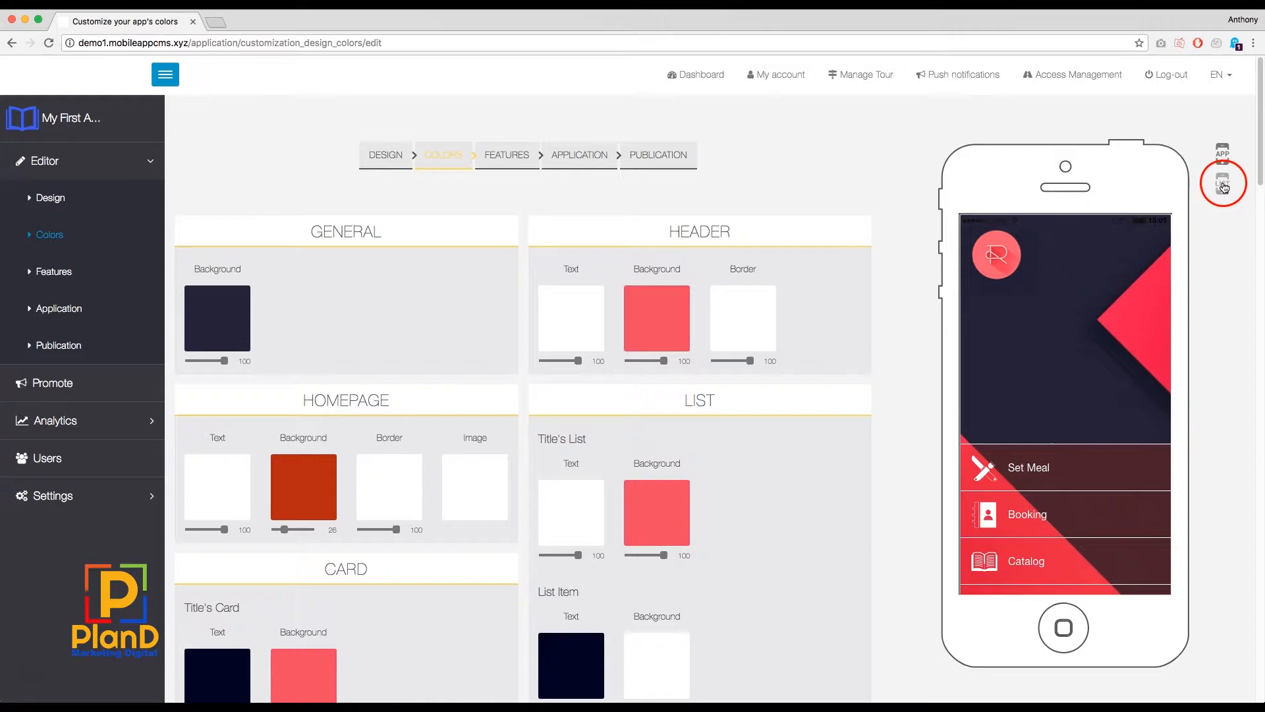
click(1223, 186)
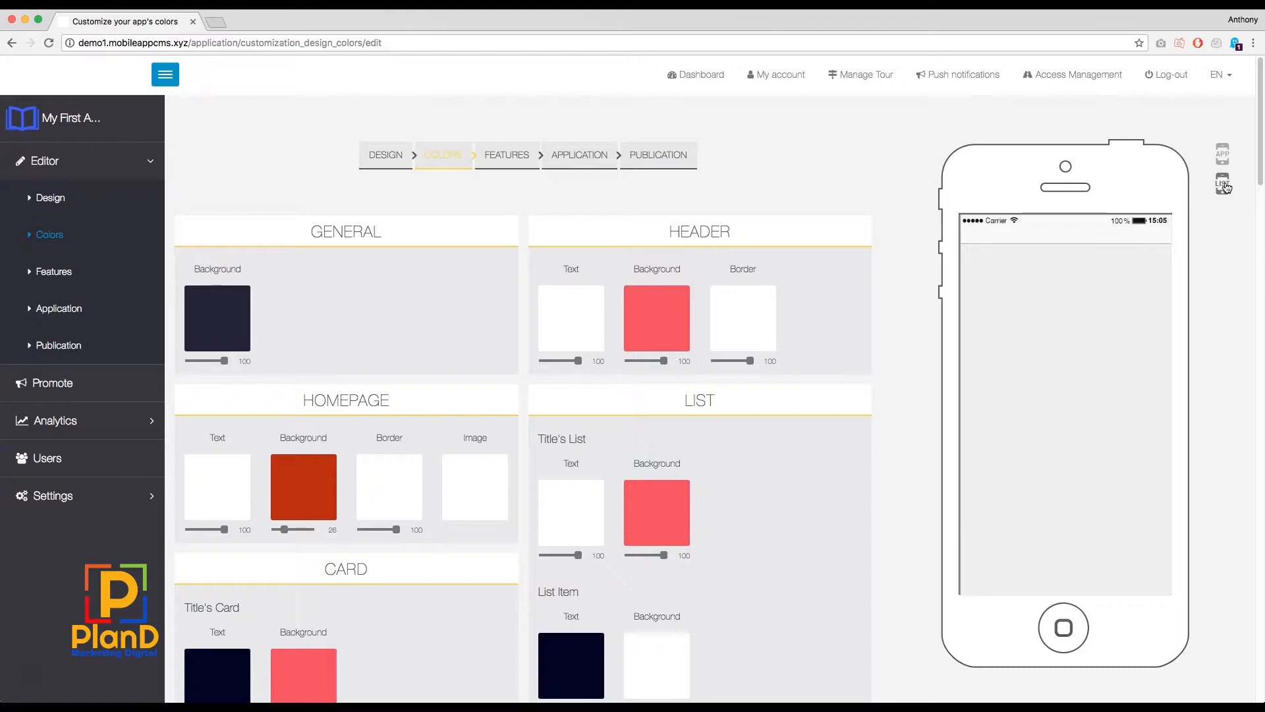
click(1224, 187)
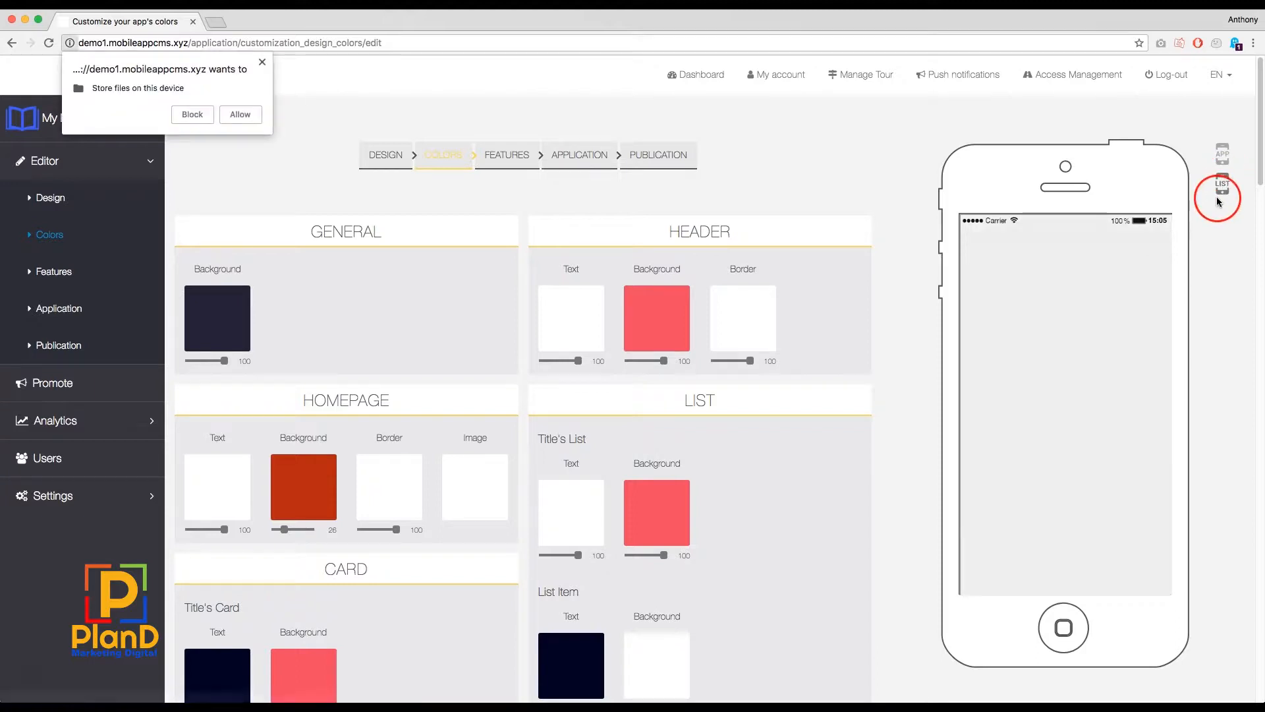
click(1222, 152)
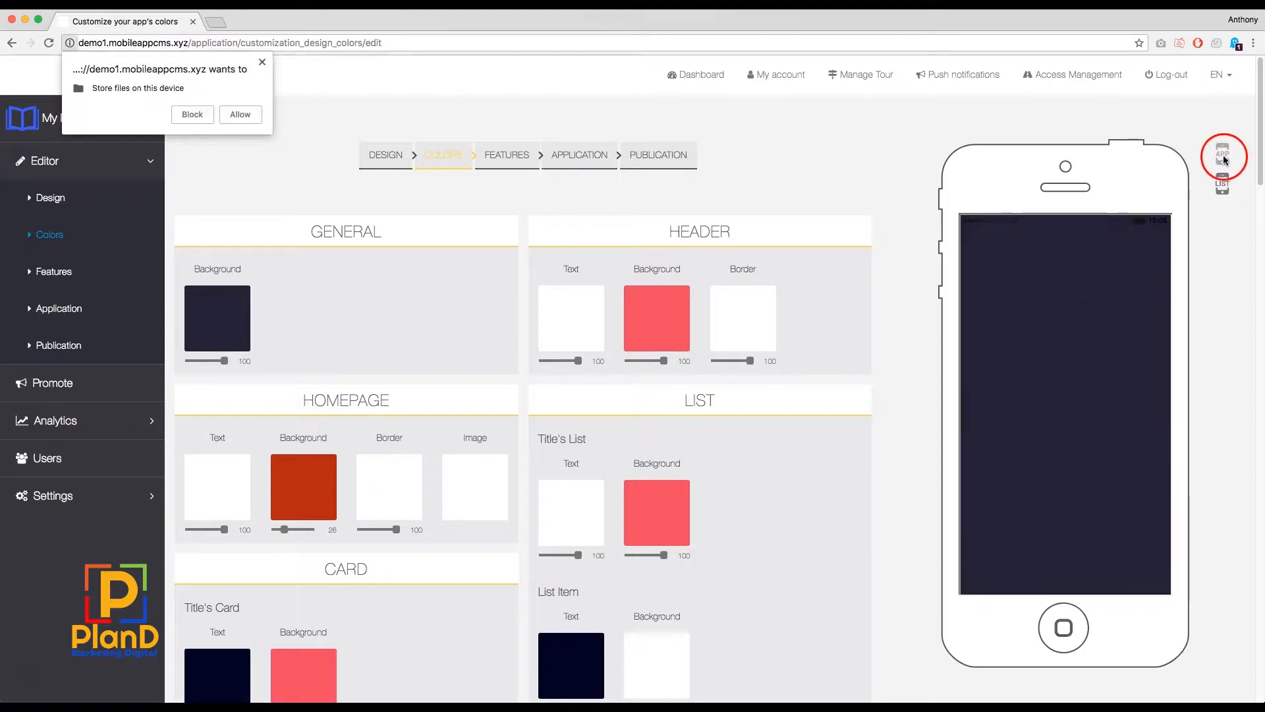
click(1222, 150)
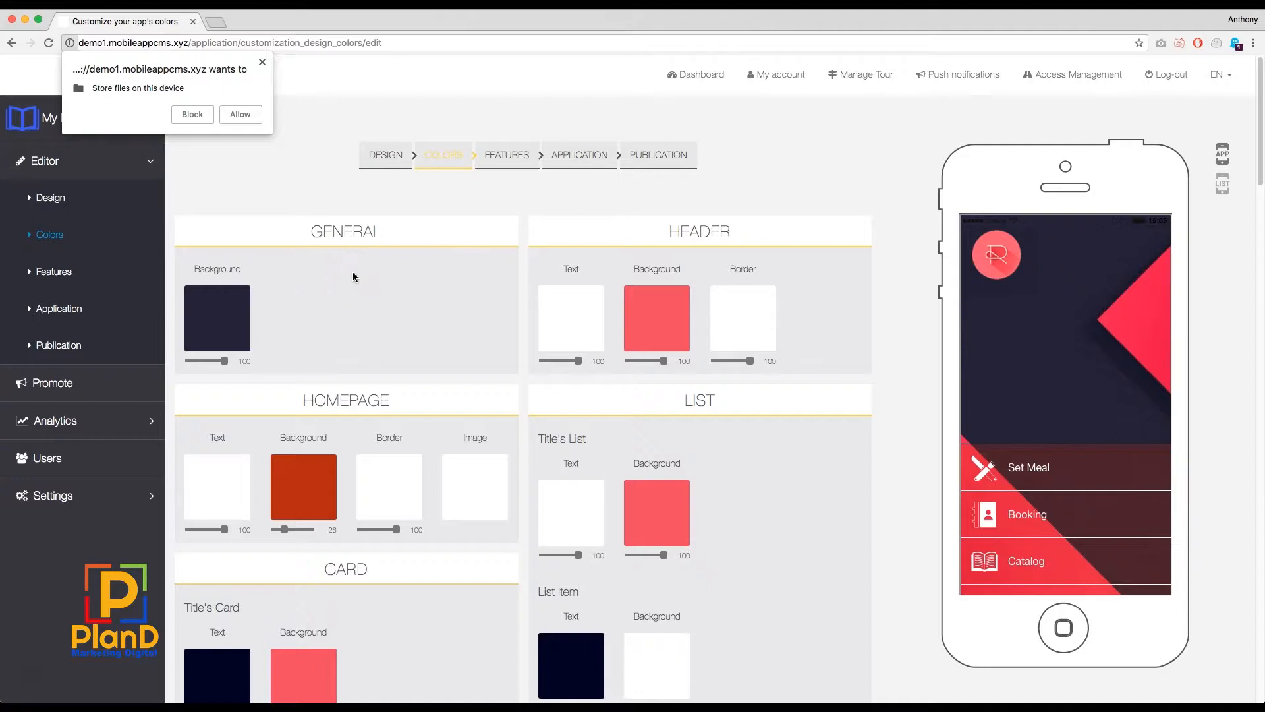
Step: Open the General background color picker and block the site's request to store files on the device
click(235, 308)
click(234, 292)
click(193, 115)
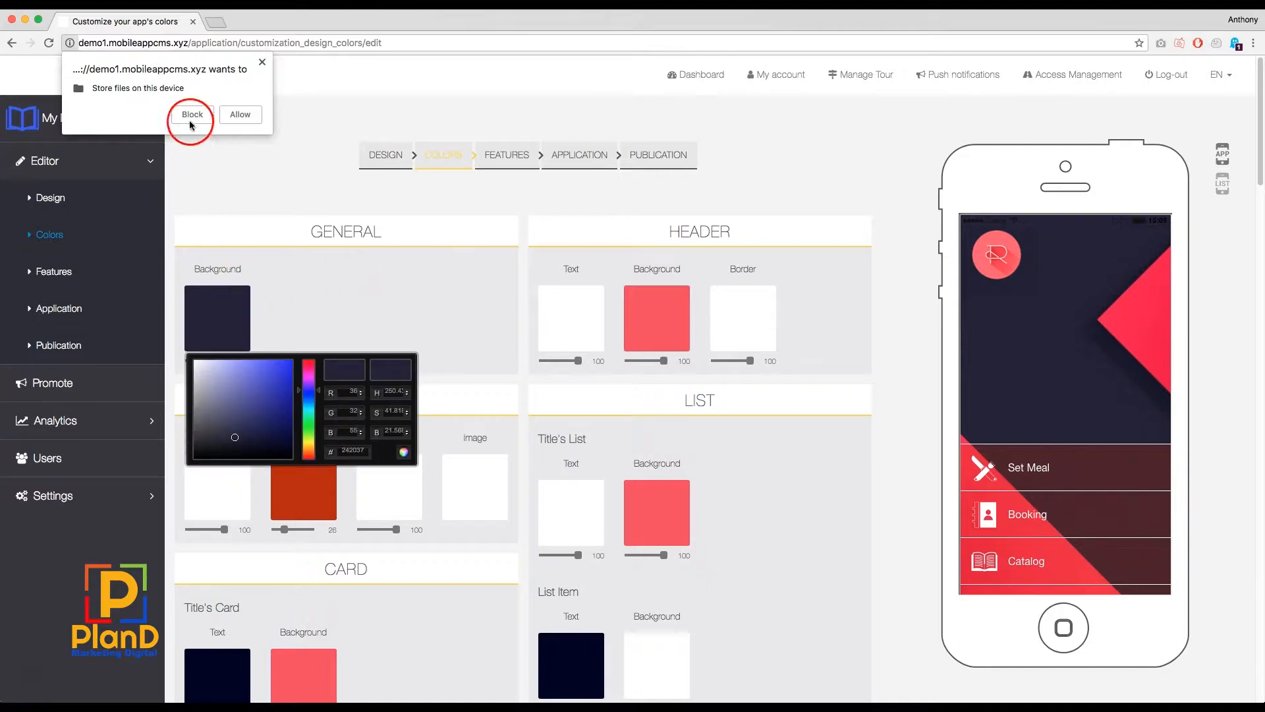
Step: Try a lighter purple, 766da3, as the General background and set its red value to 78
click(268, 406)
mouse_move(238, 435)
mouse_down()
mouse_move(226, 386)
mouse_move(251, 412)
mouse_move(216, 407)
mouse_move(218, 437)
mouse_move(240, 436)
mouse_move(226, 395)
mouse_up()
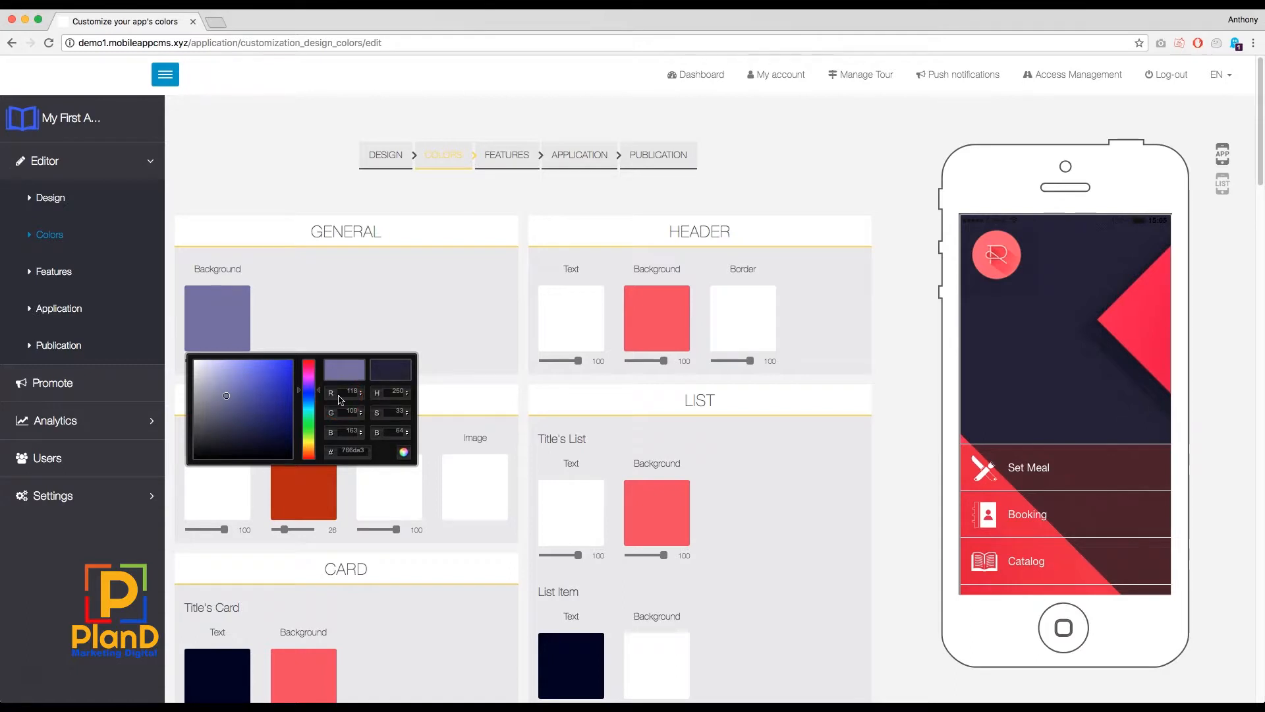
click(346, 393)
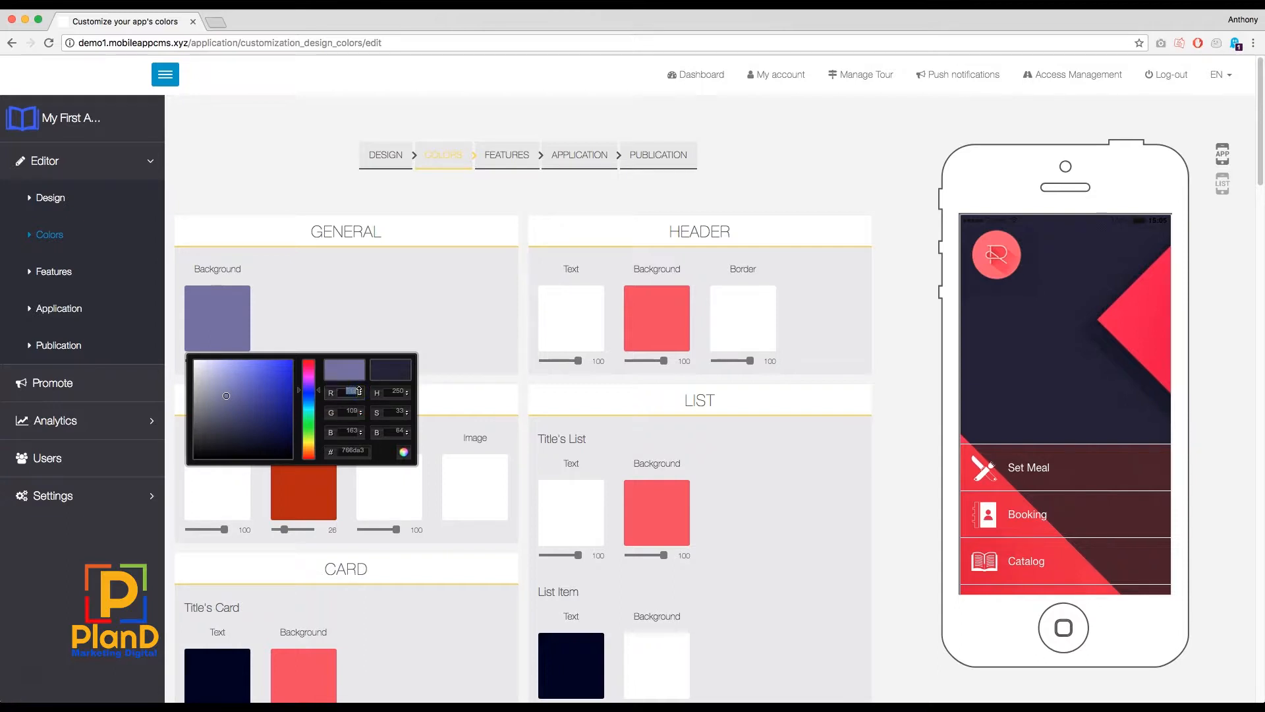
text(78)
click(351, 432)
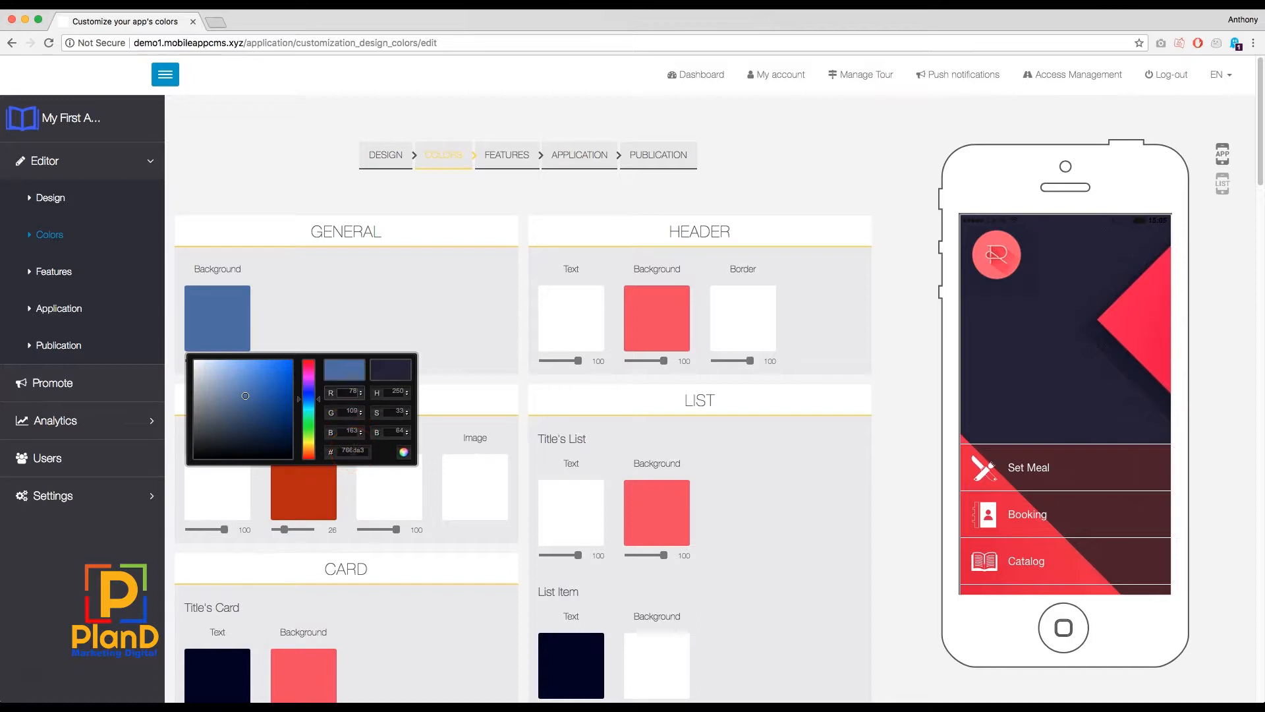
Step: Set the General background to black with hex value 000000 and close the color picker
click(352, 450)
text(000000)
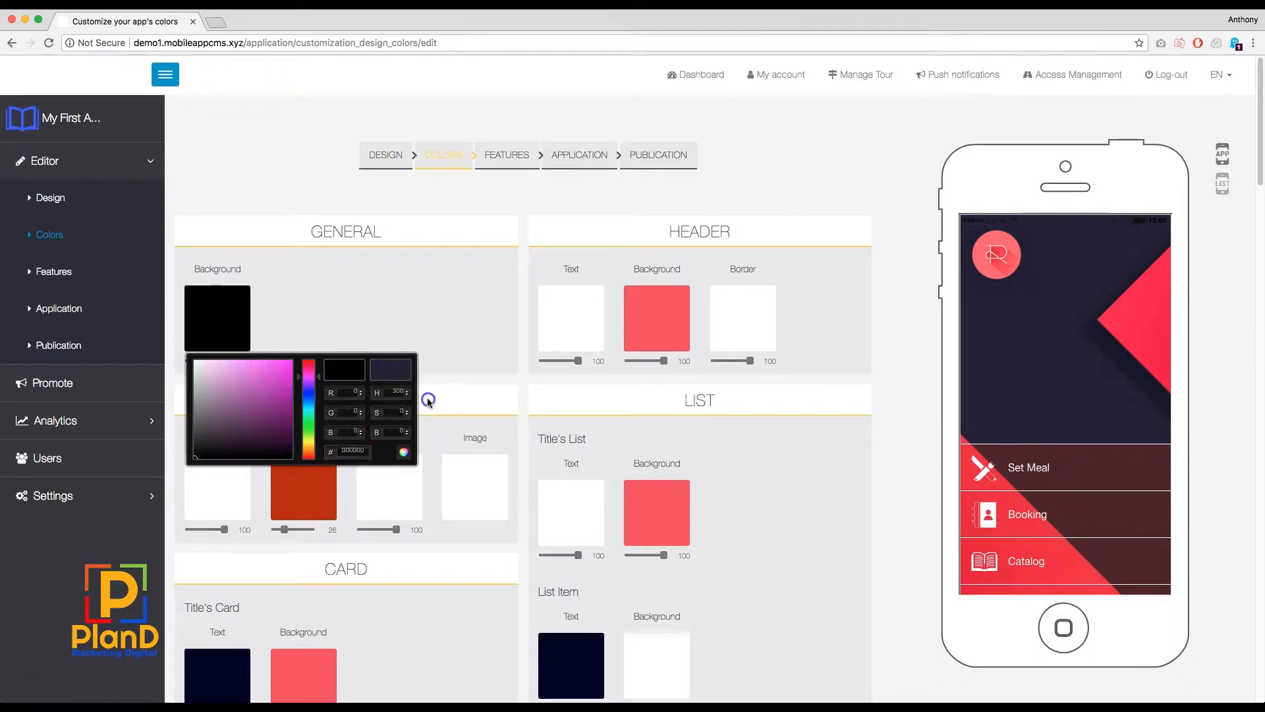
click(428, 402)
click(273, 366)
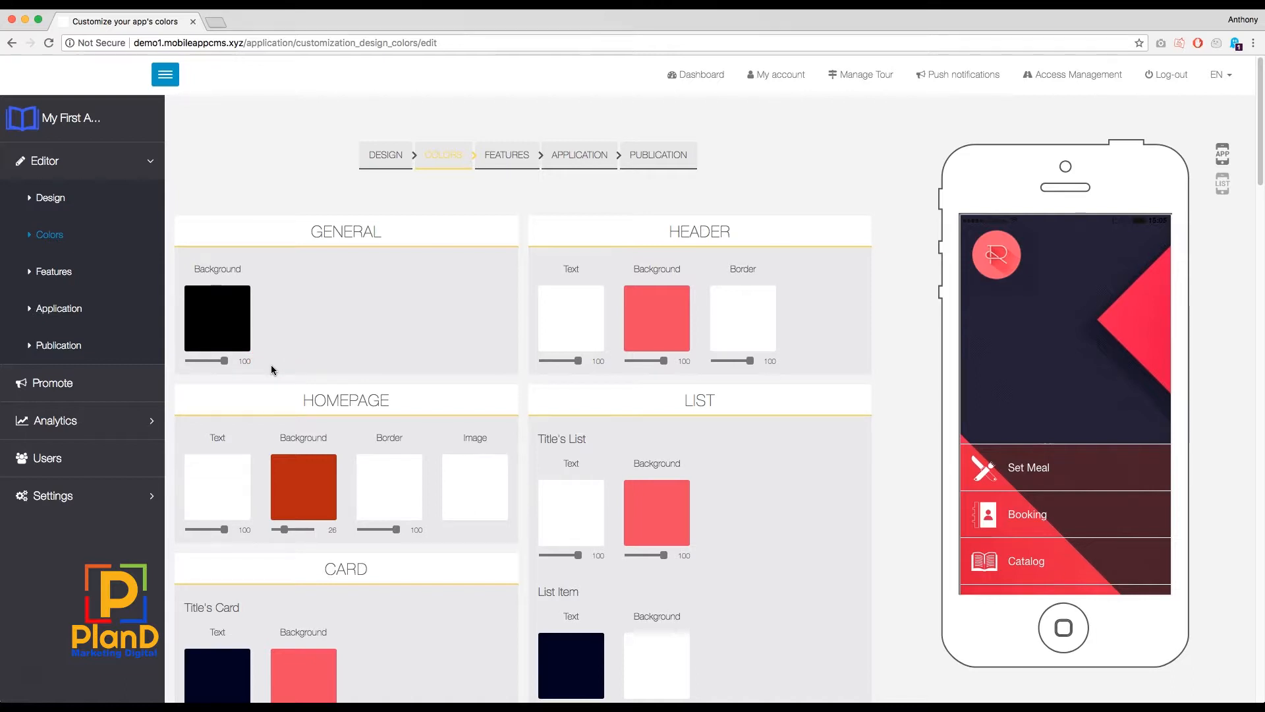
Step: Set the Homepage background opacity to 48
mouse_move(224, 361)
mouse_down()
mouse_move(199, 366)
mouse_move(224, 367)
mouse_up()
mouse_move(285, 529)
mouse_down()
mouse_move(332, 528)
mouse_move(273, 534)
mouse_move(292, 531)
mouse_up()
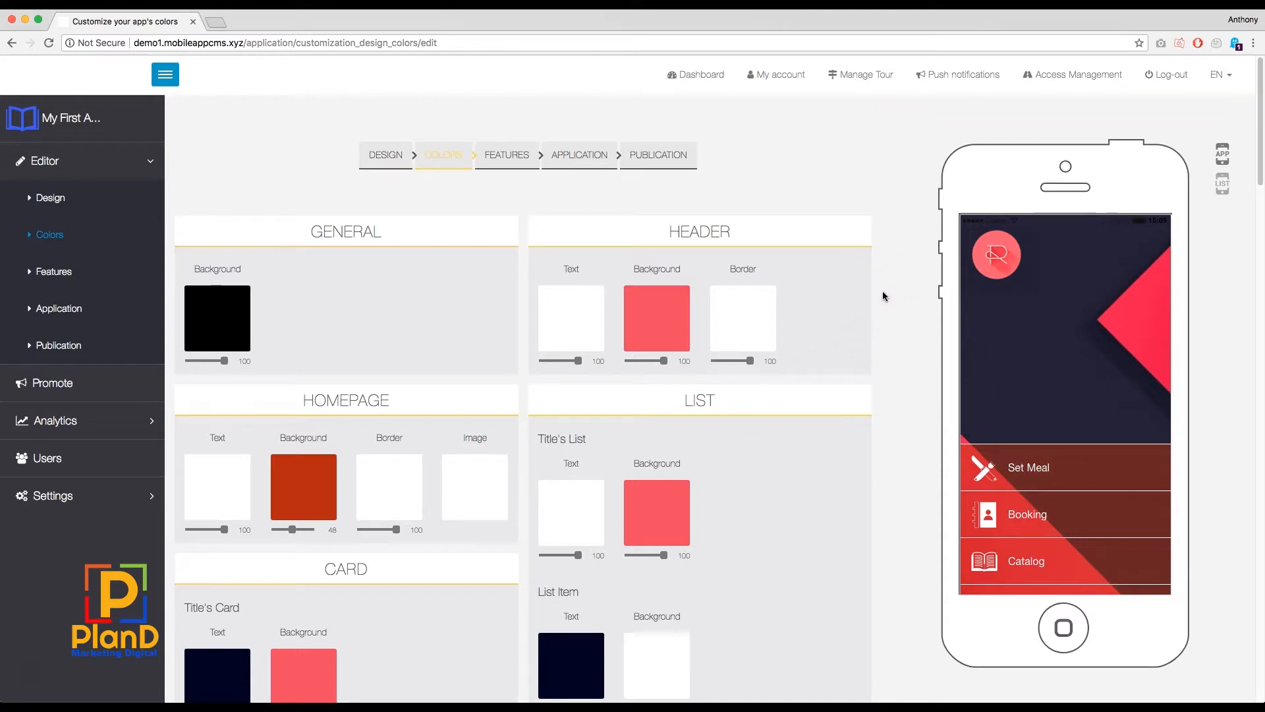
Step: Show the component list in the phone preview, blocking the file storage request, and review the header, list and card samples
click(1221, 188)
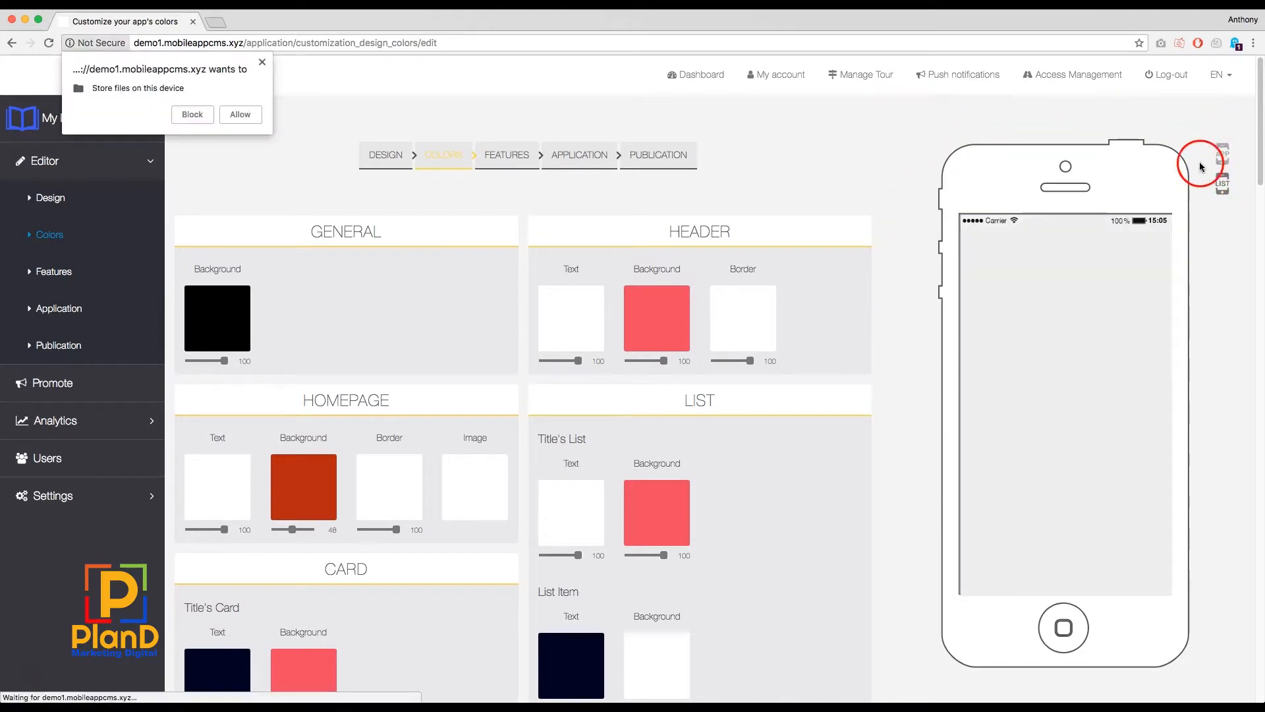
click(193, 114)
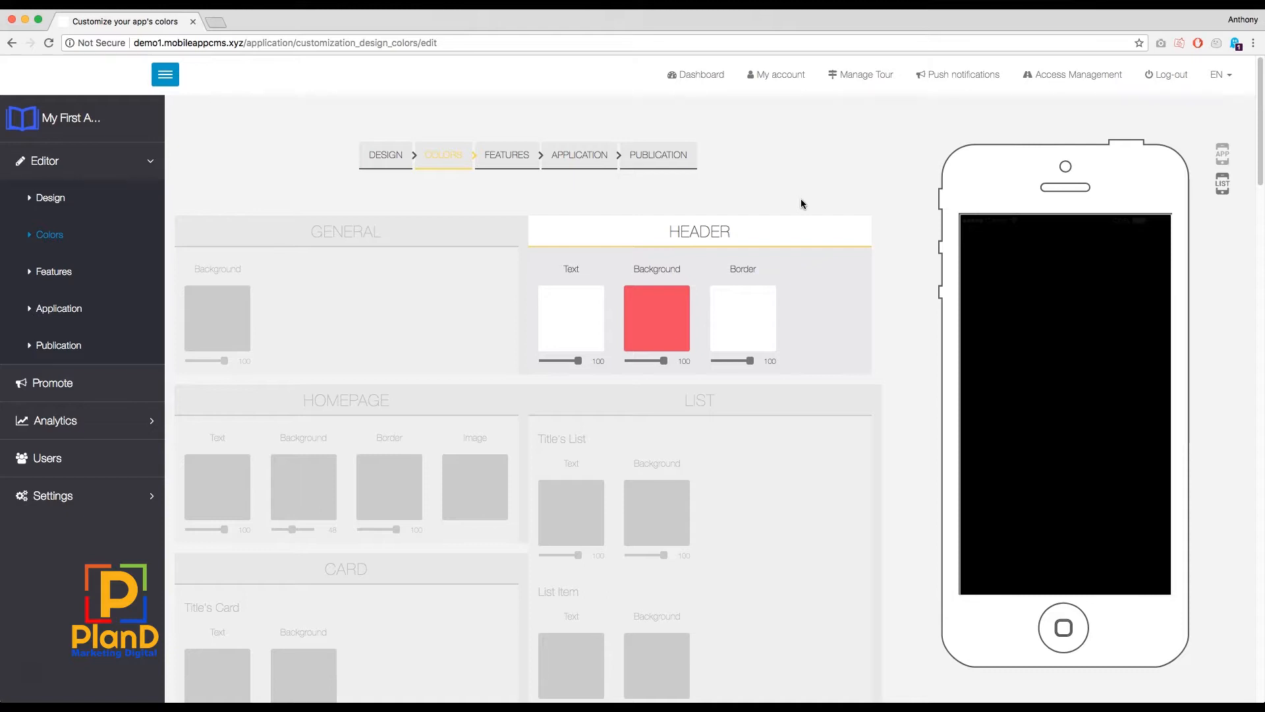
click(768, 430)
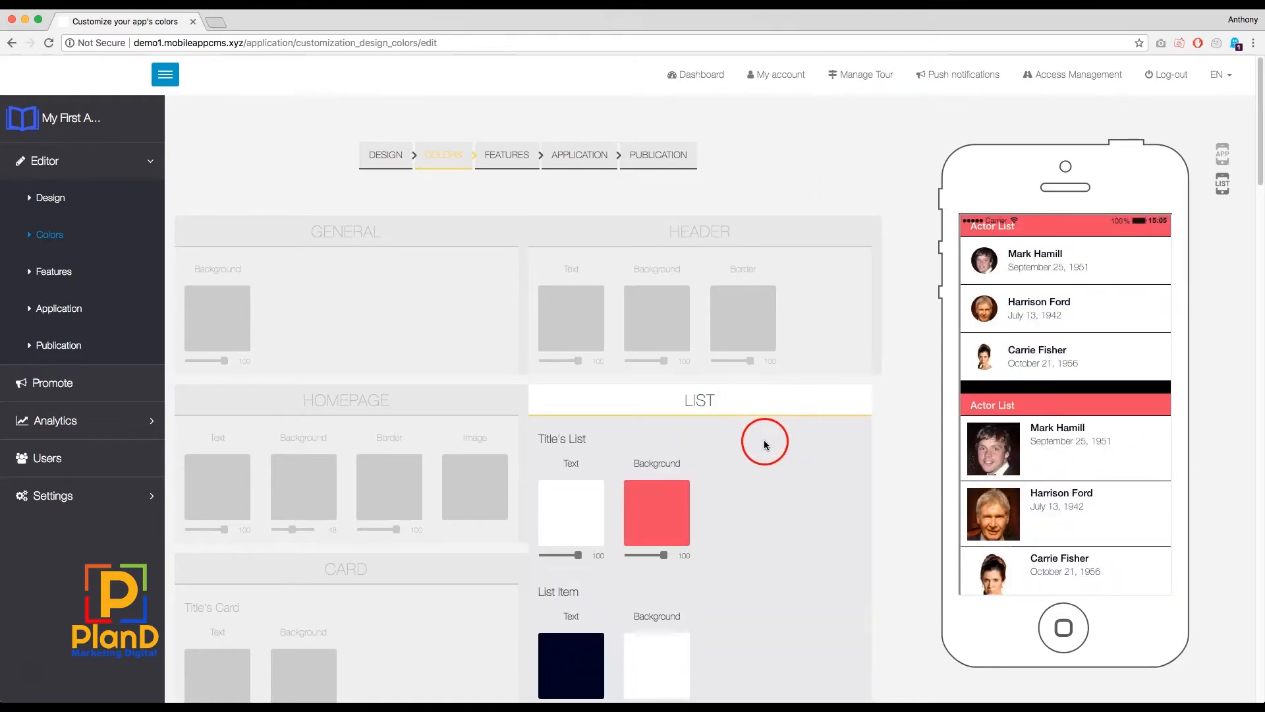
scroll(761, 442, down, 5)
click(467, 469)
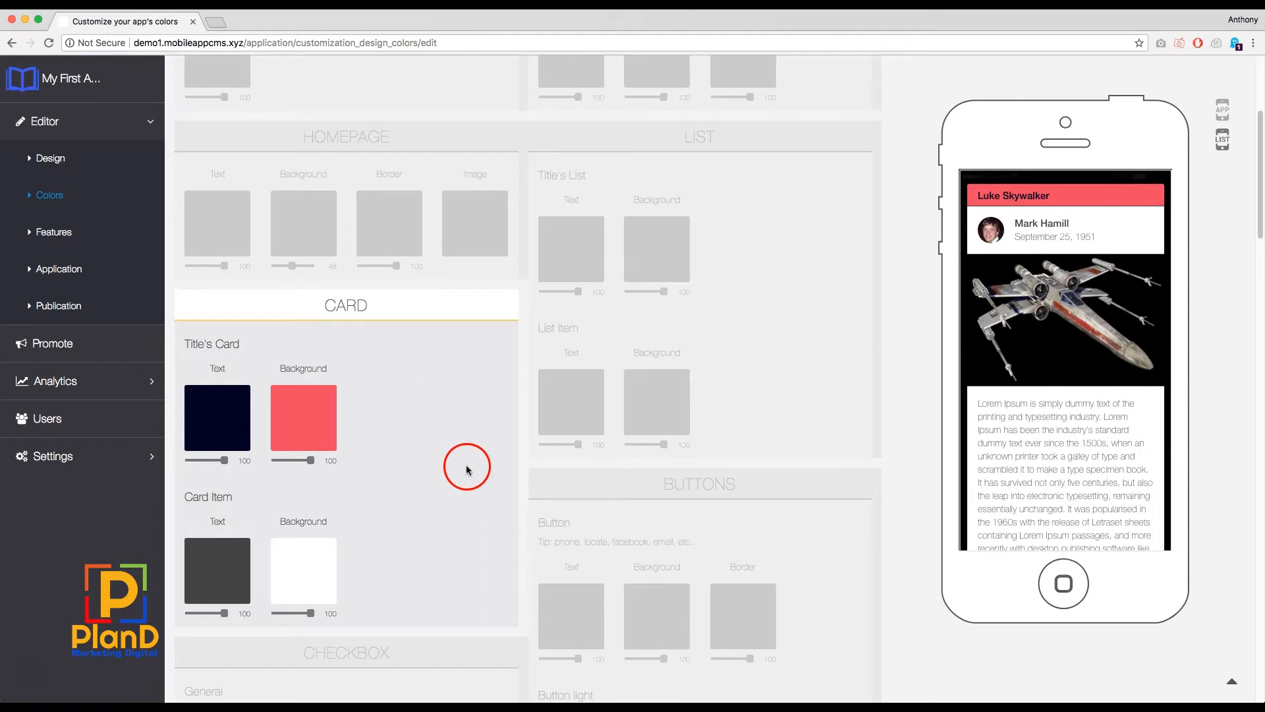
scroll(466, 469, down, 4)
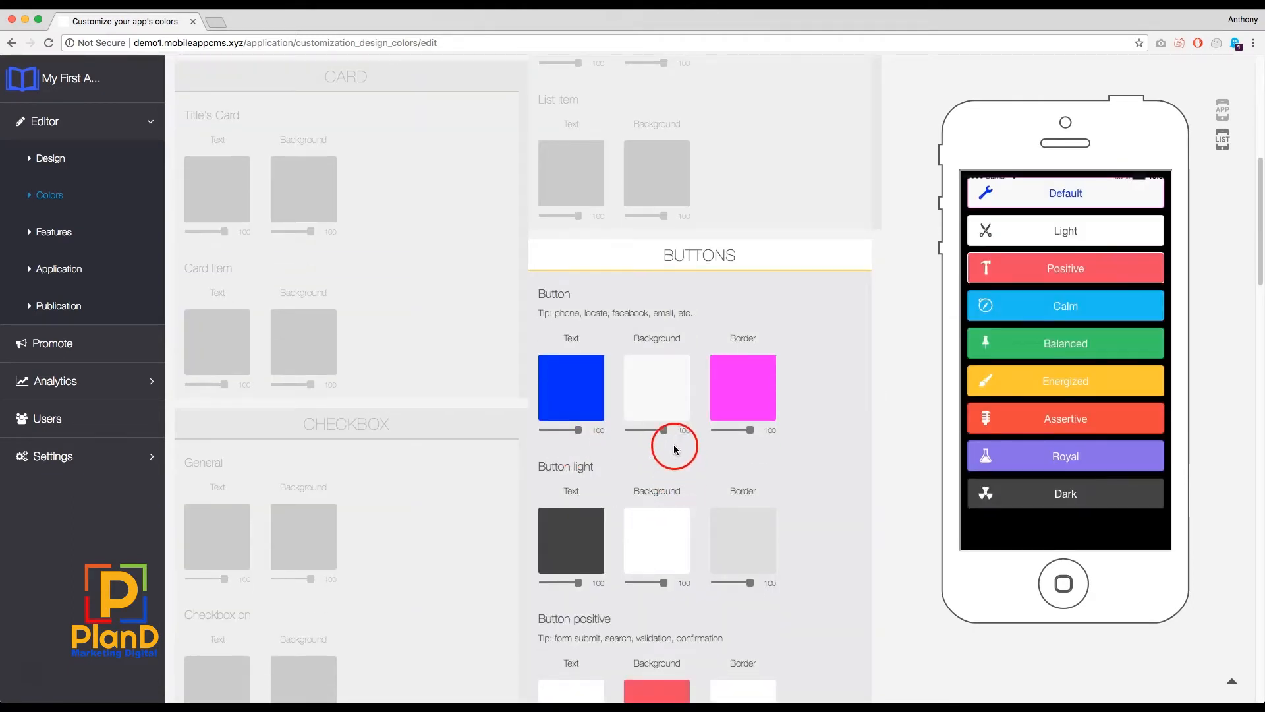
Step: Try a darker blue, 232a8c, for the default button text and return it to 0011ff
click(576, 404)
mouse_move(583, 432)
mouse_down()
mouse_move(550, 446)
mouse_move(584, 472)
mouse_move(565, 517)
mouse_move(525, 432)
mouse_move(567, 474)
mouse_move(567, 514)
mouse_move(622, 473)
mouse_up()
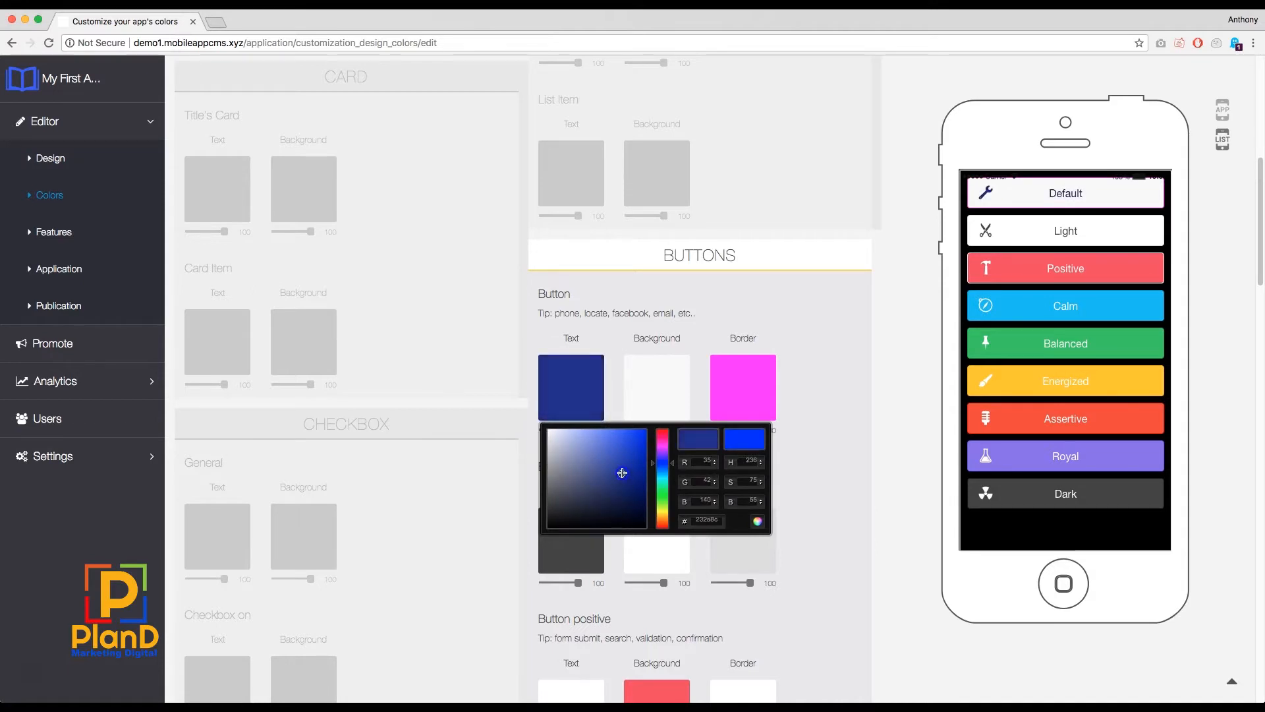
click(810, 362)
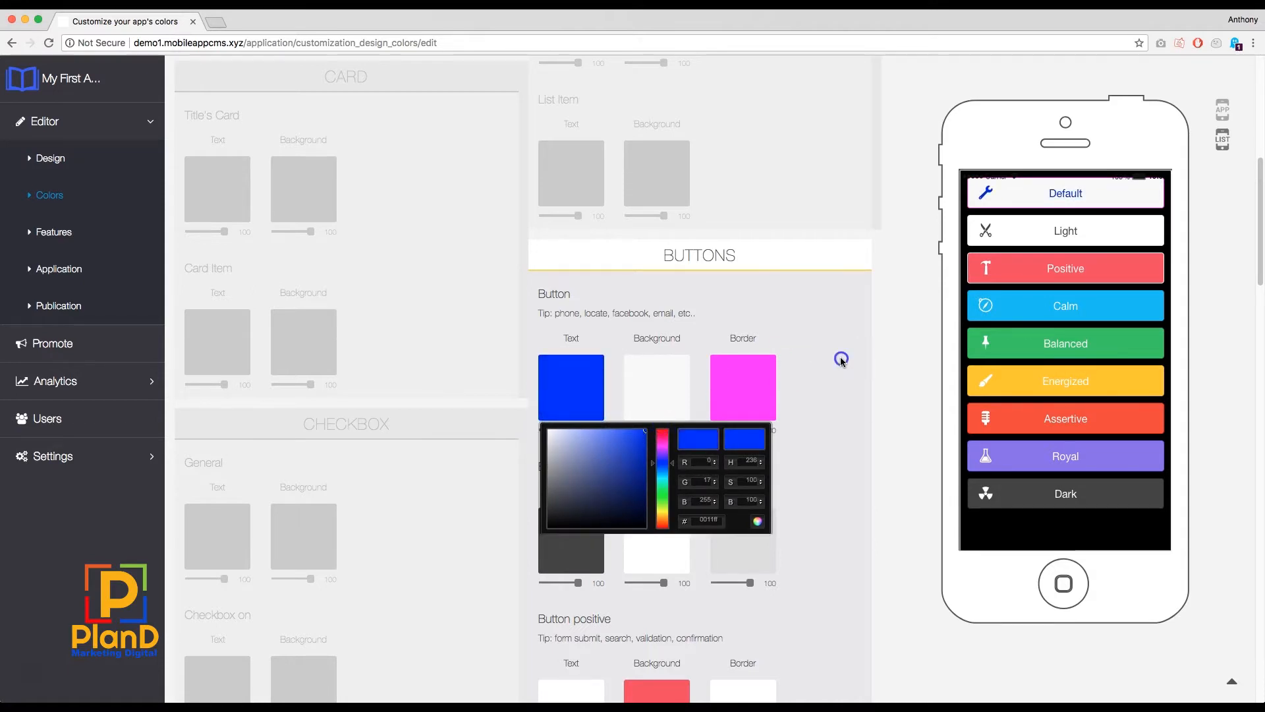
click(822, 405)
Step: Review the remaining color sections and their preview samples, from Checkbox through Toggle down to Dialog
click(395, 432)
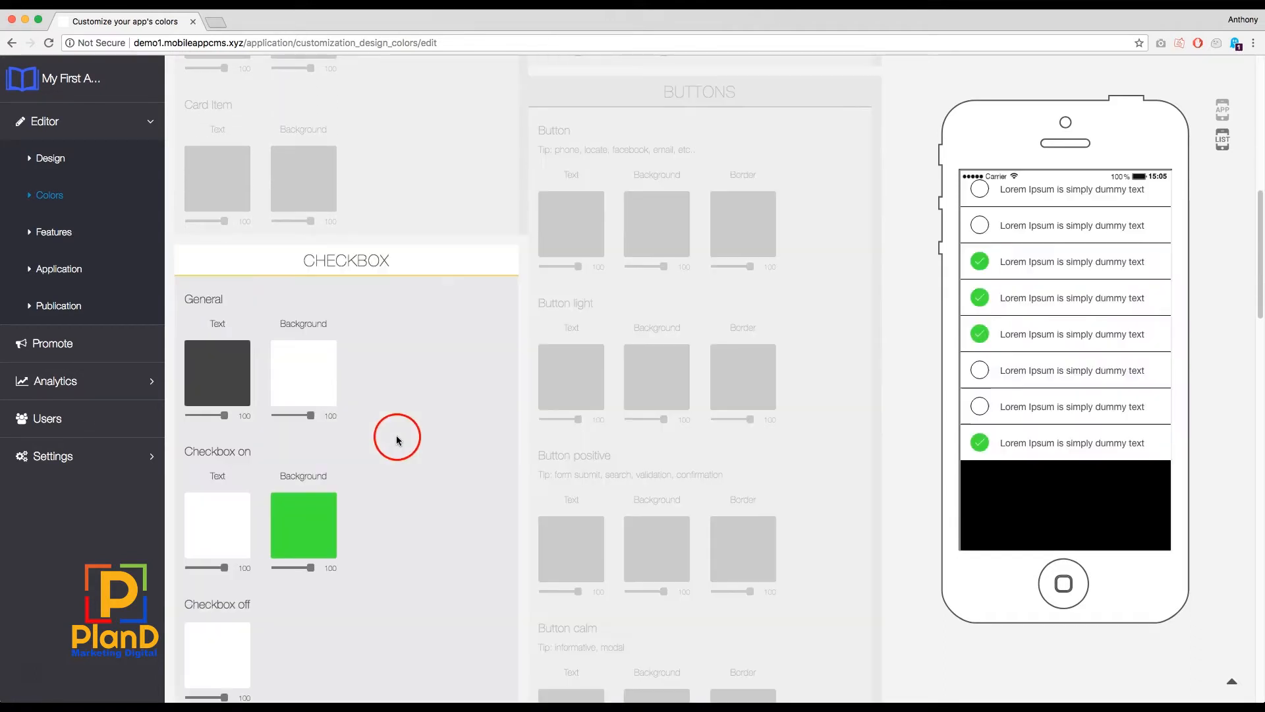
click(315, 423)
drag(365, 504, 438, 431)
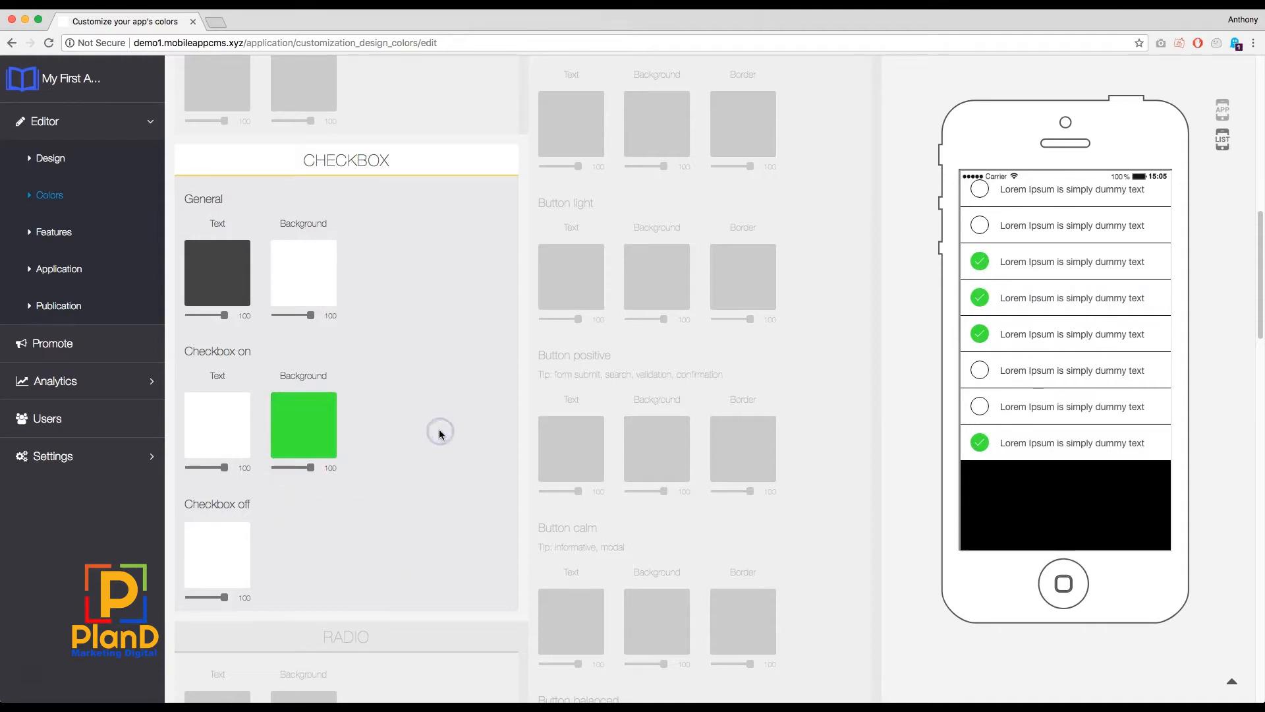
click(438, 430)
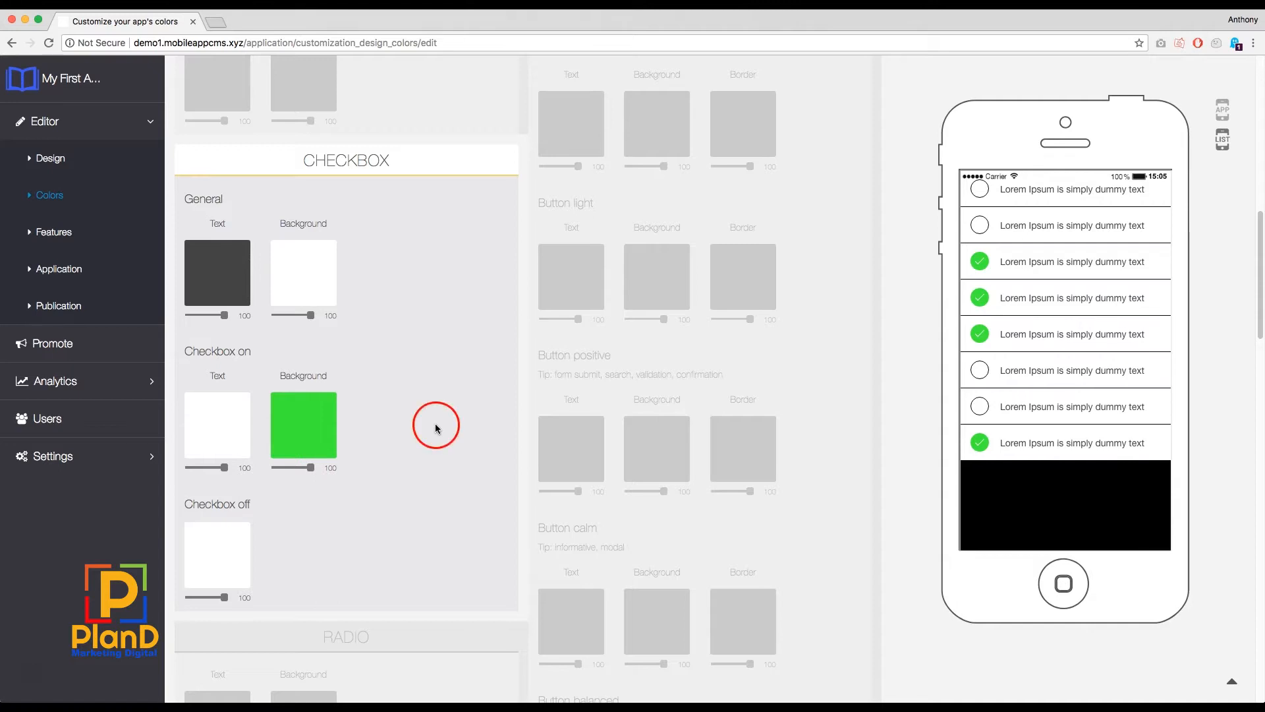
scroll(448, 438, down, 5)
scroll(455, 440, down, 10)
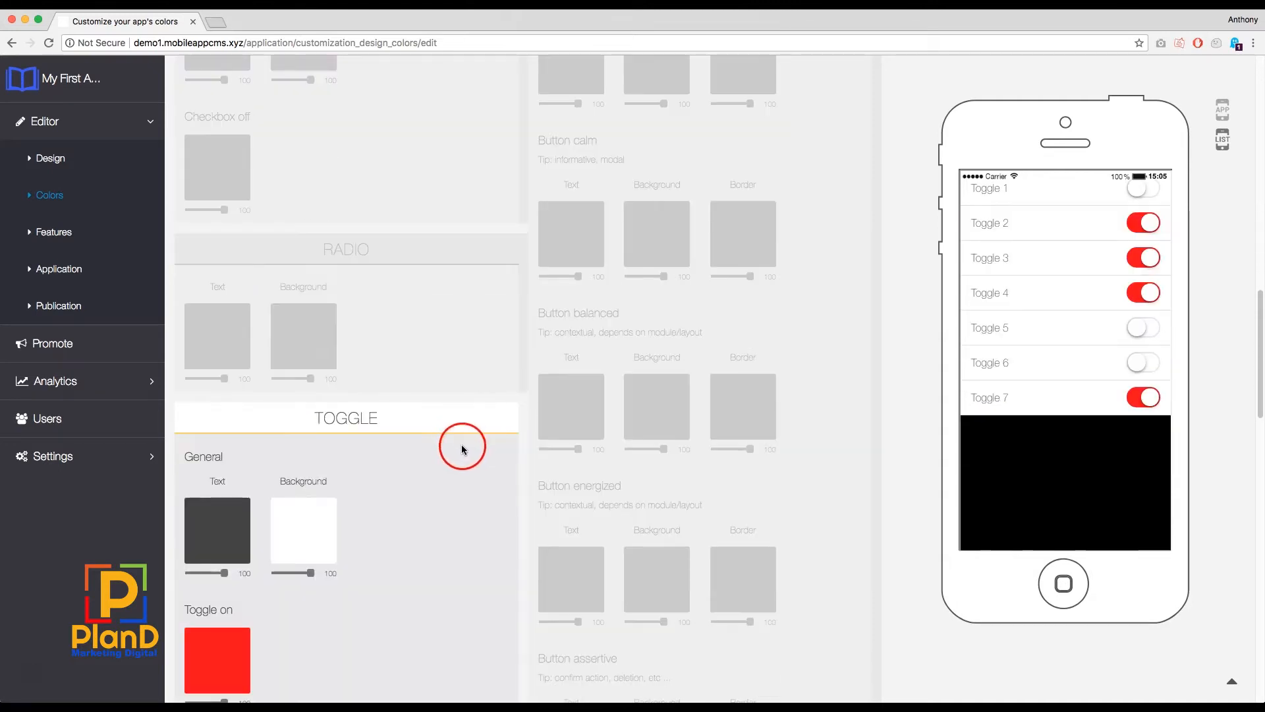
scroll(487, 453, down, 14)
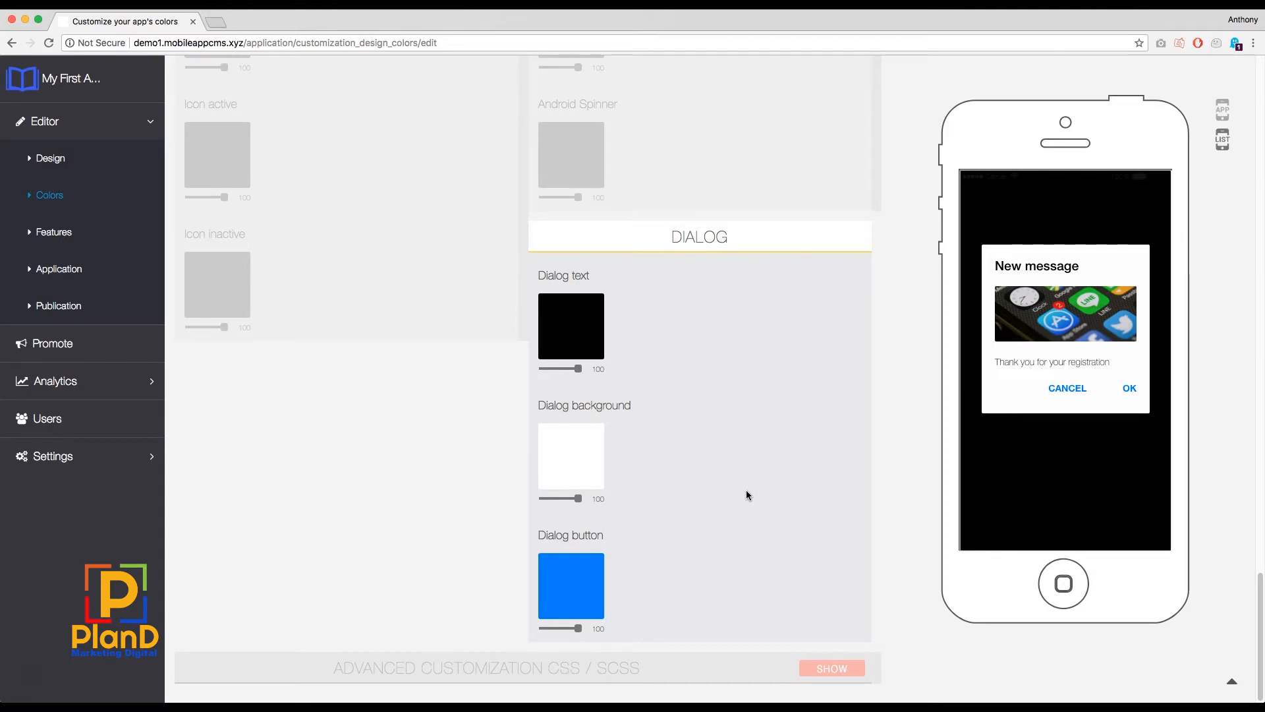
Step: Switch the phone preview back to the app and block the file storage request
click(1222, 110)
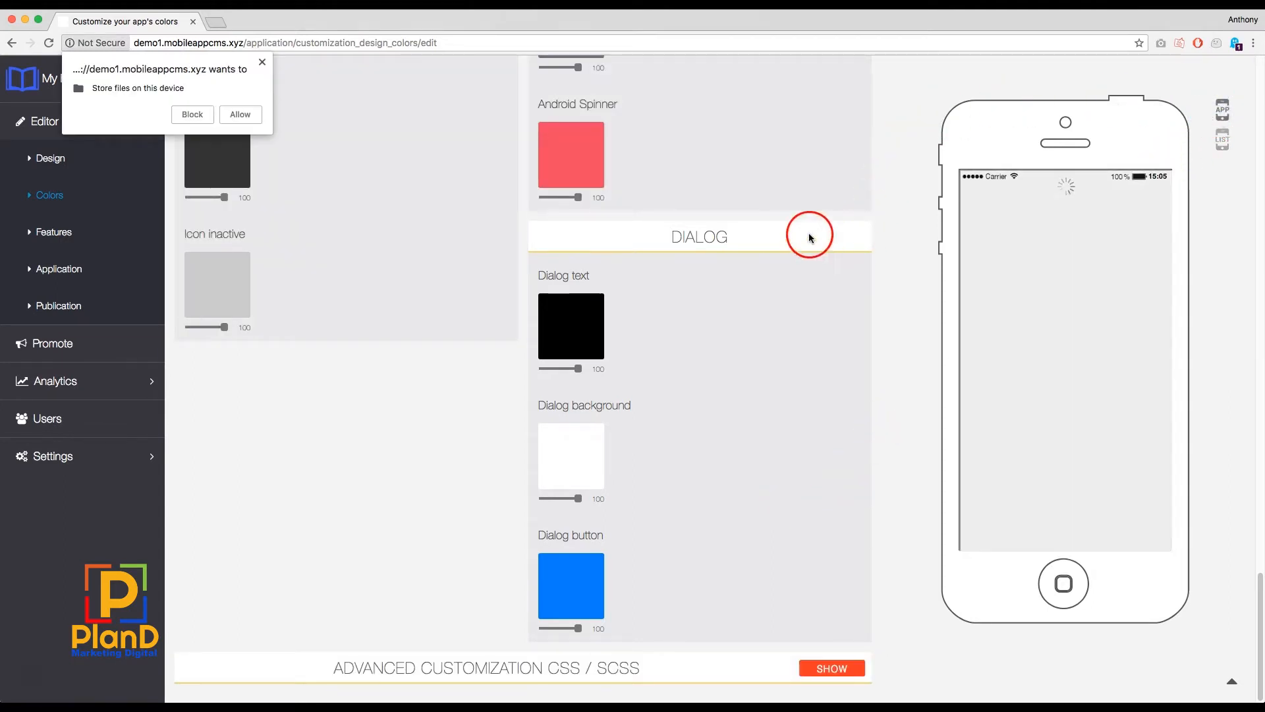
click(193, 117)
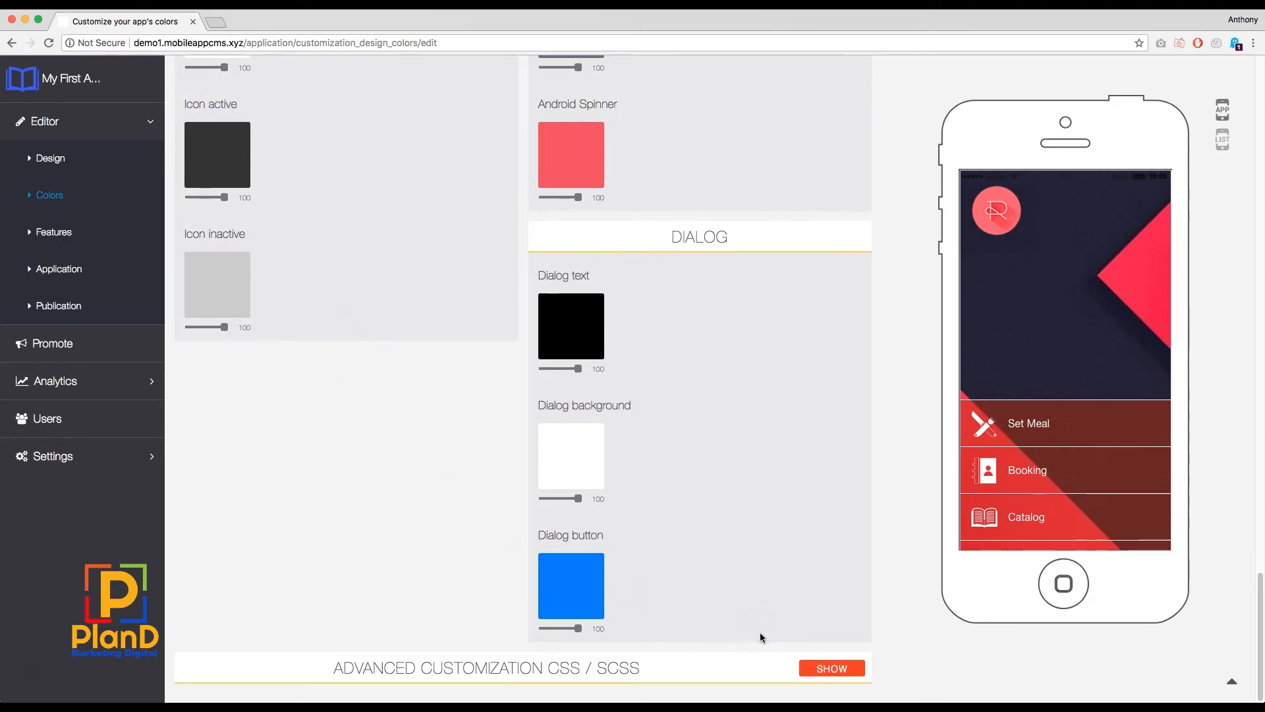
Step: Expand the Advanced Customization CSS / SCSS section and go to the SCSS editor below the variable list
click(848, 668)
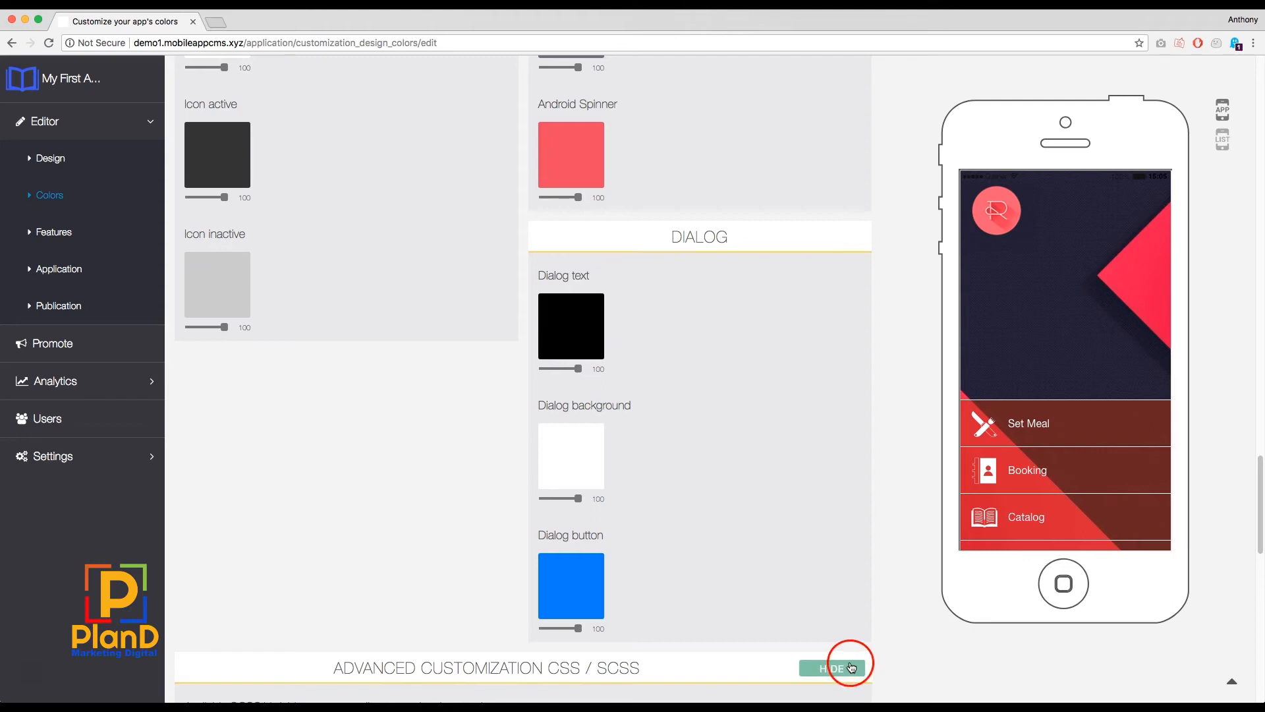
scroll(903, 576, down, 8)
scroll(852, 579, down, 6)
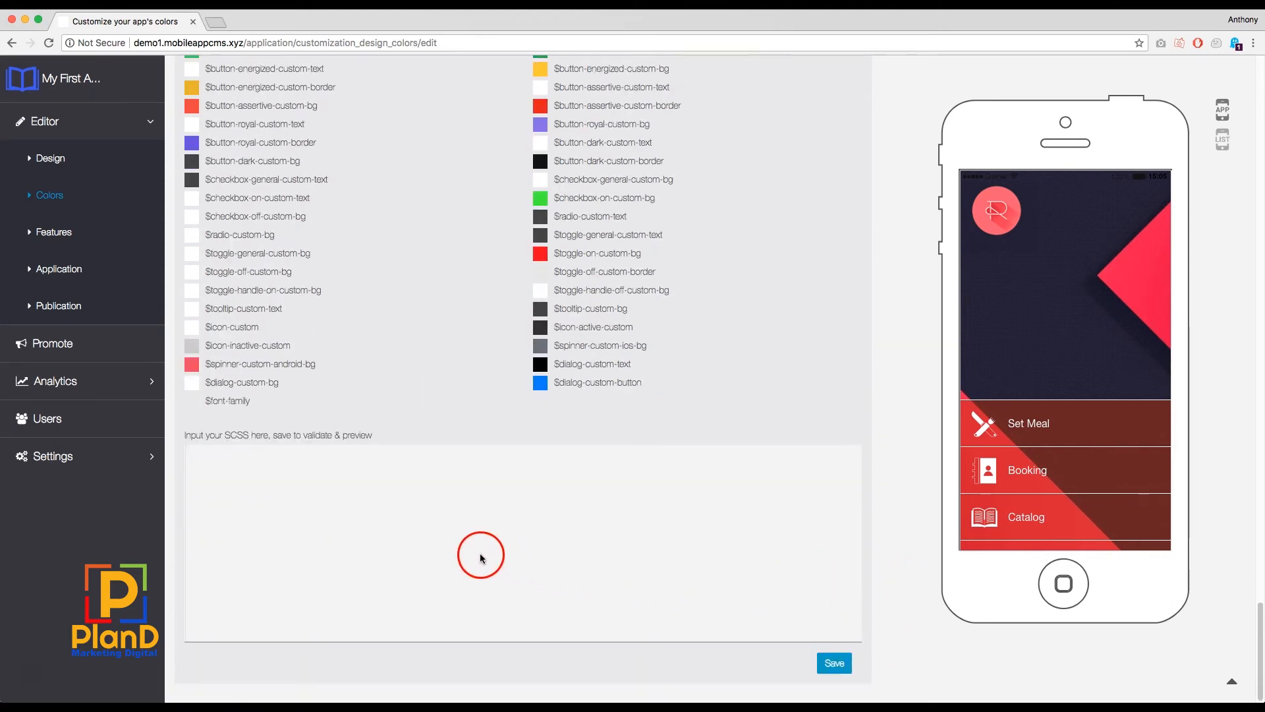
Step: Paste the copied custom SCSS, including the .bar.bar-custom and .scroll rules, into the SCSS editor and save it
click(340, 519)
click(225, 468)
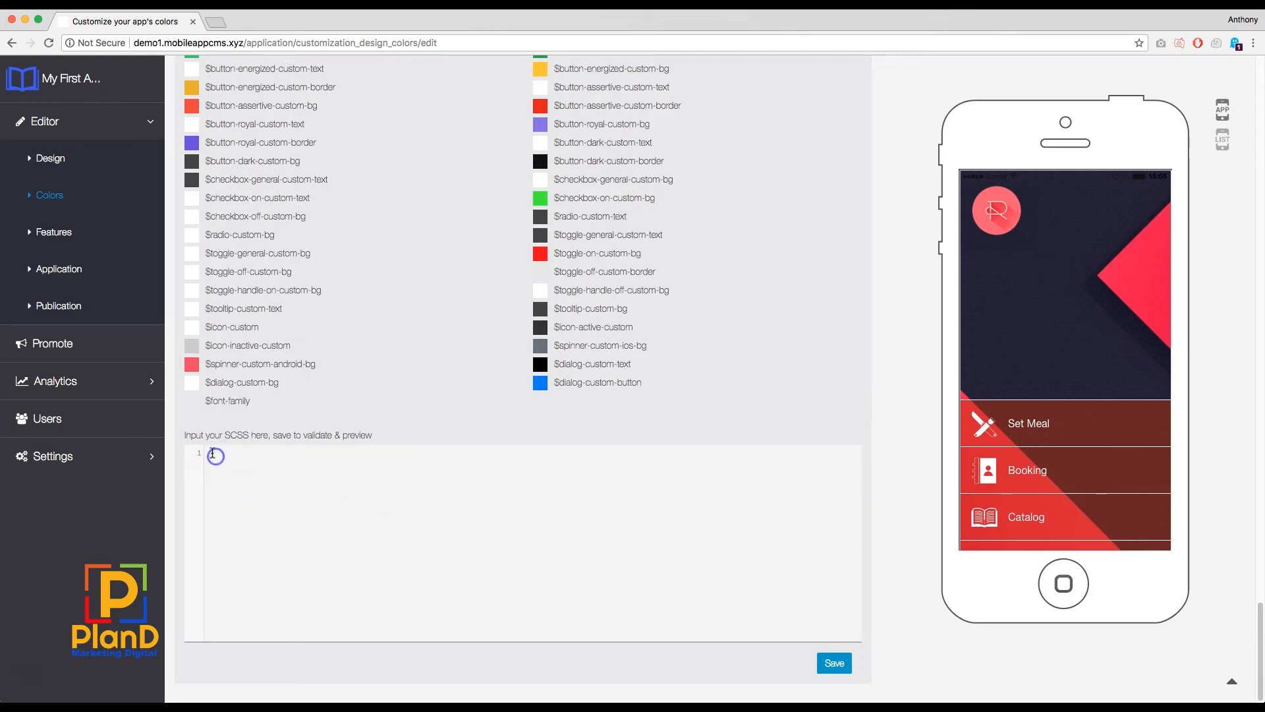
key(super+v)
scroll(344, 550, up, 5)
scroll(348, 552, down, 5)
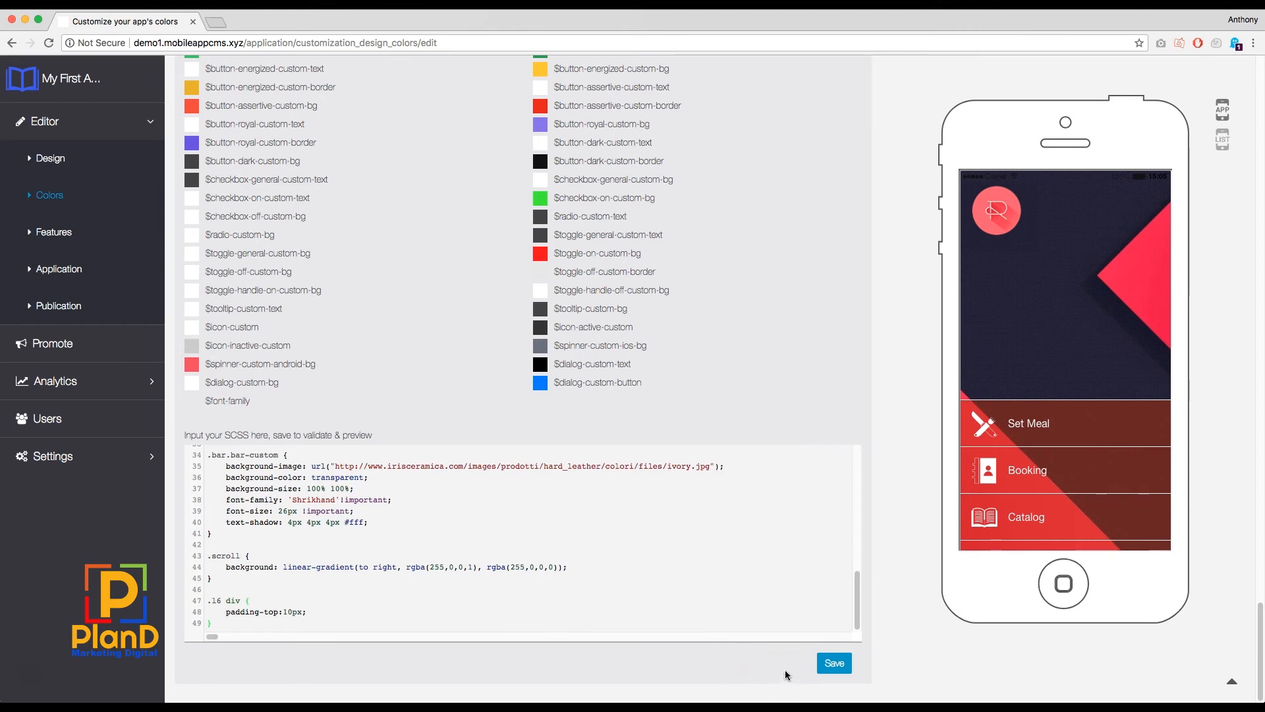
click(836, 663)
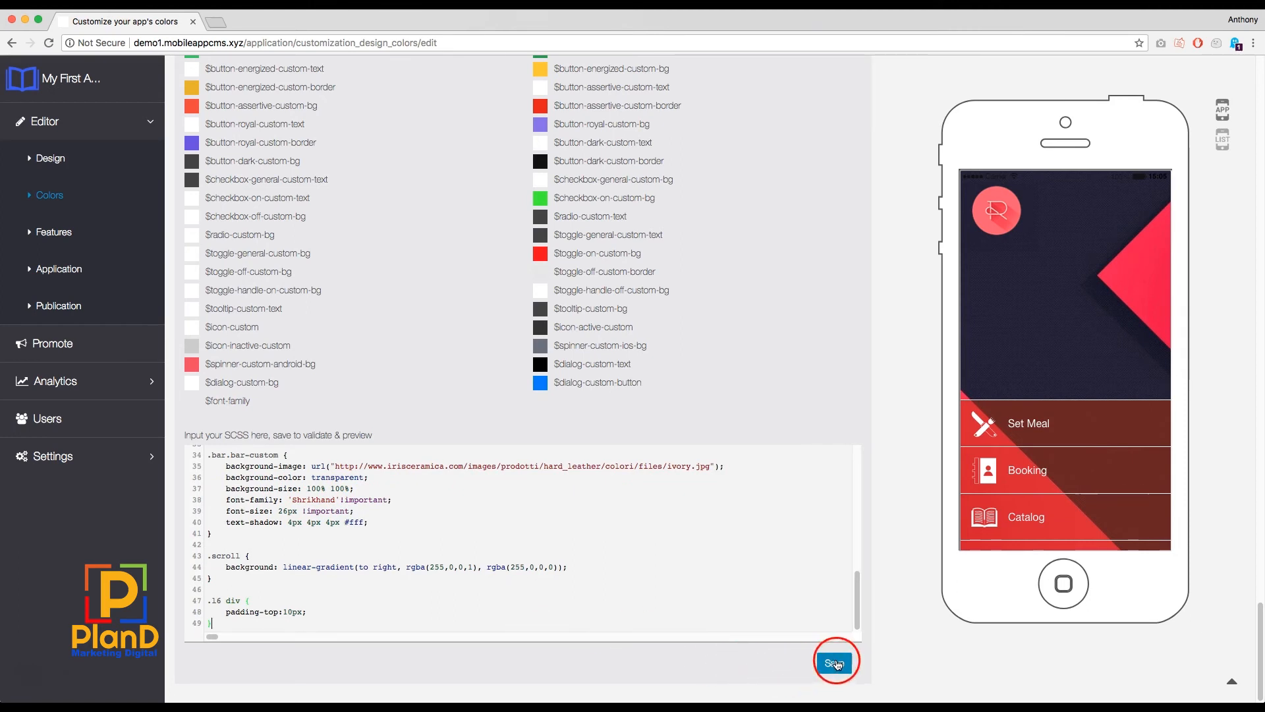
click(830, 662)
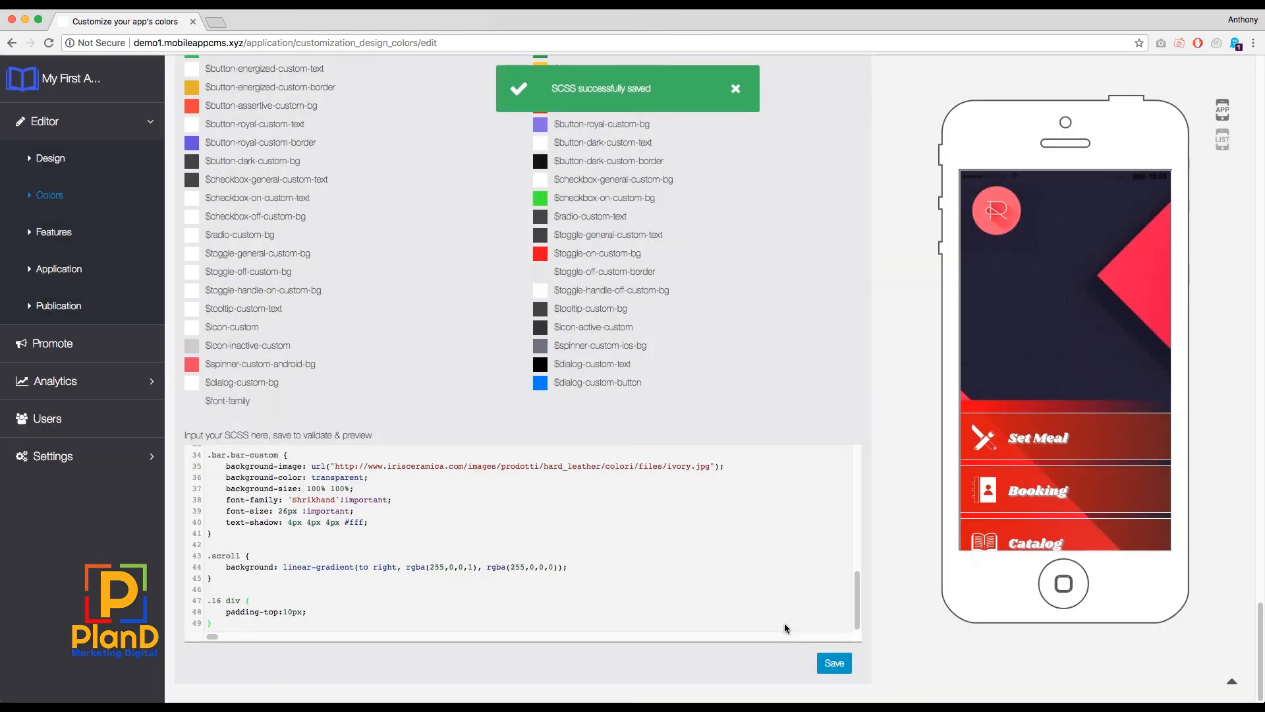
click(794, 619)
click(824, 602)
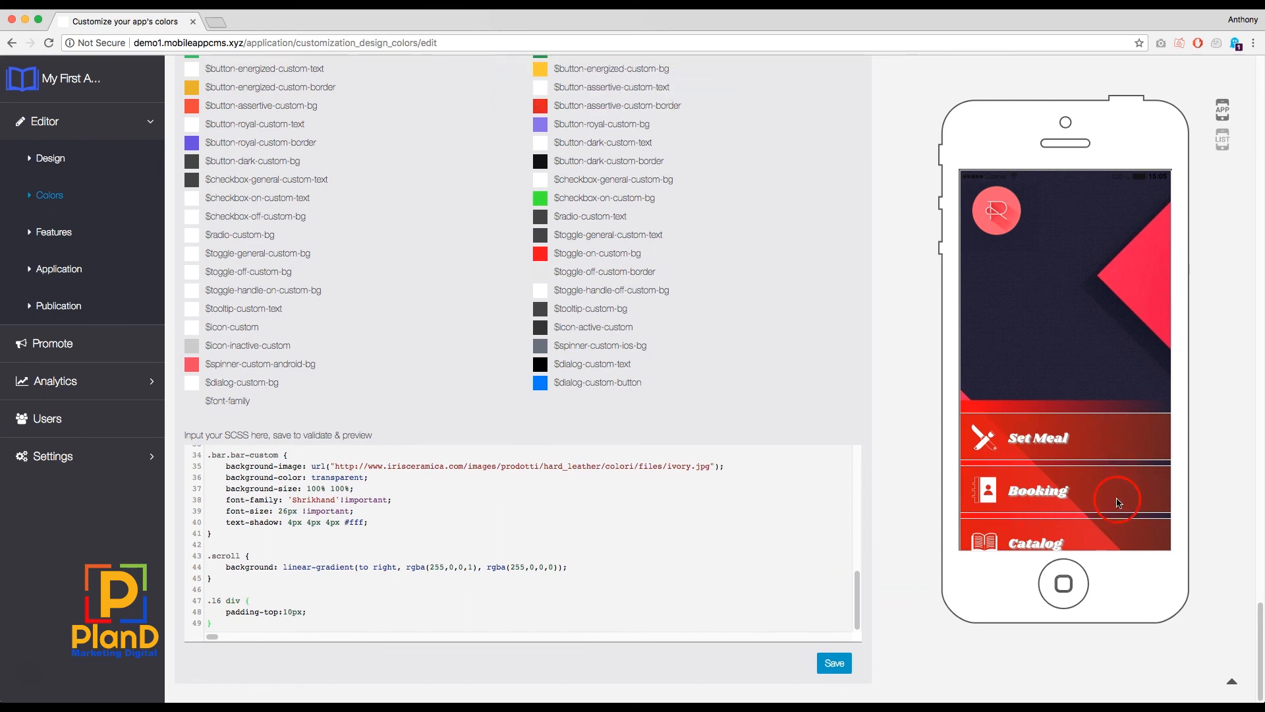
click(826, 540)
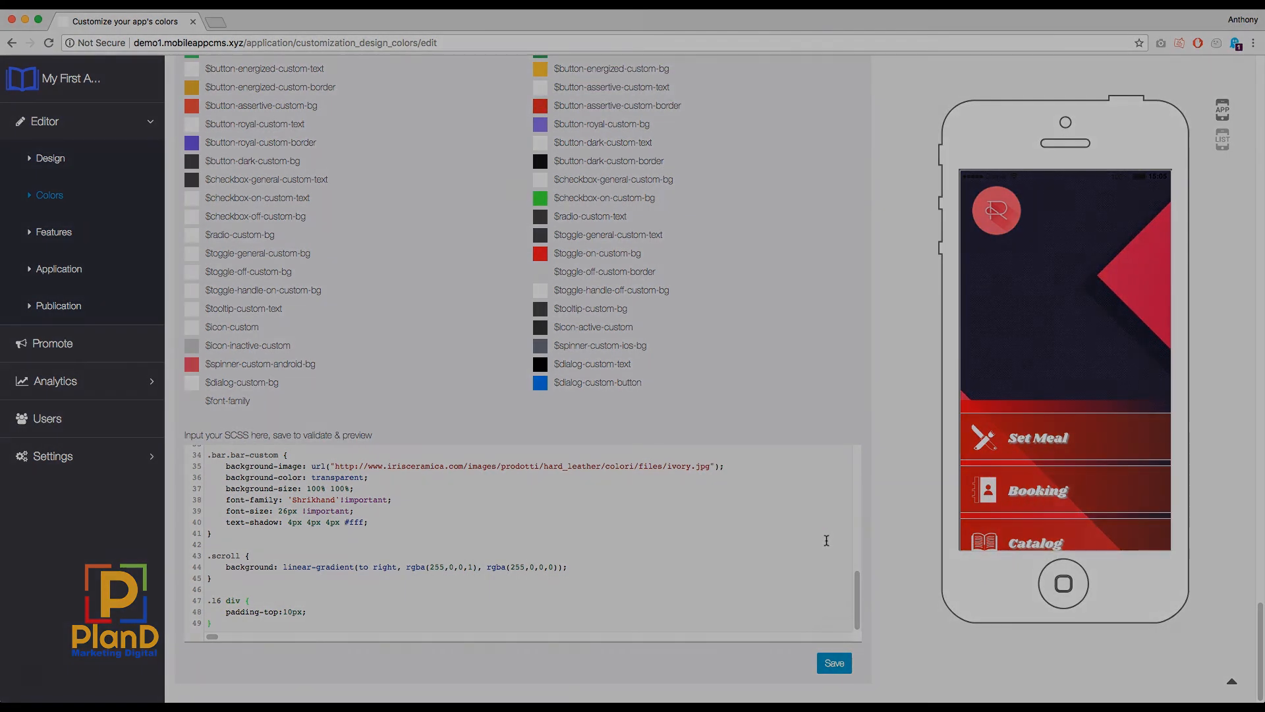